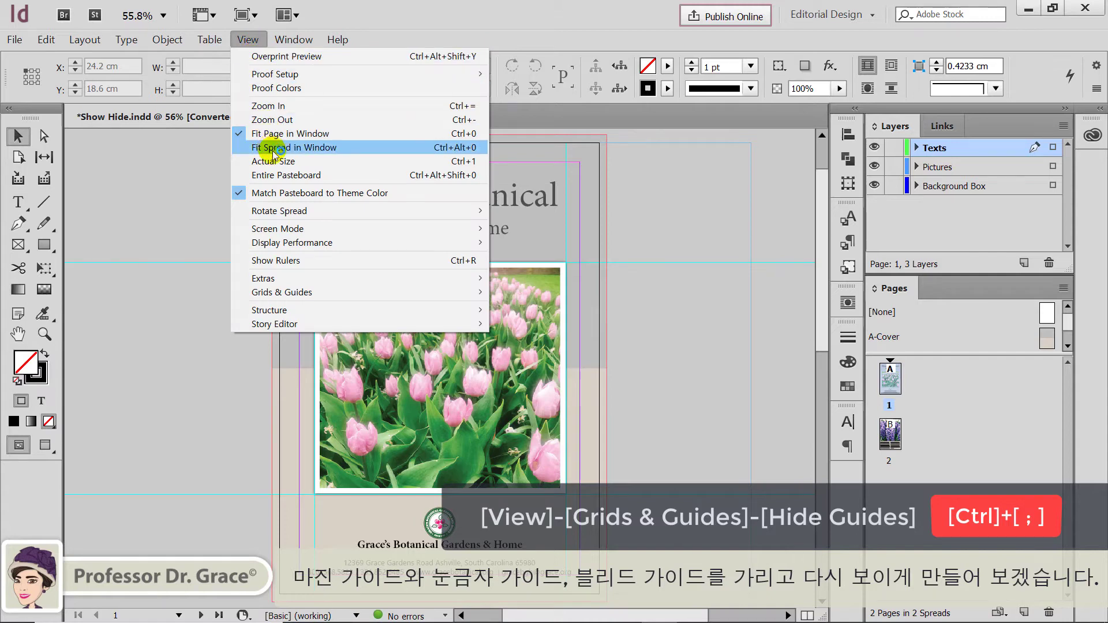
Hide the margin, ruler and bleed guides on the cover page and show them again.
{"action": "left_click", "coordinate": [308, 293]}
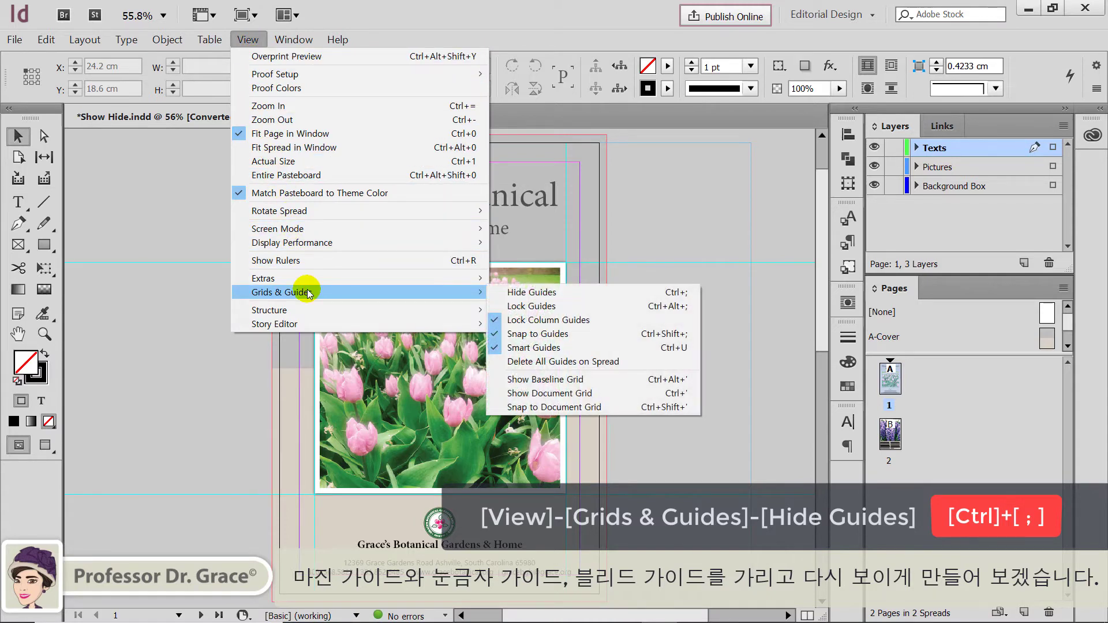
{"action": "left_click", "coordinate": [596, 296]}
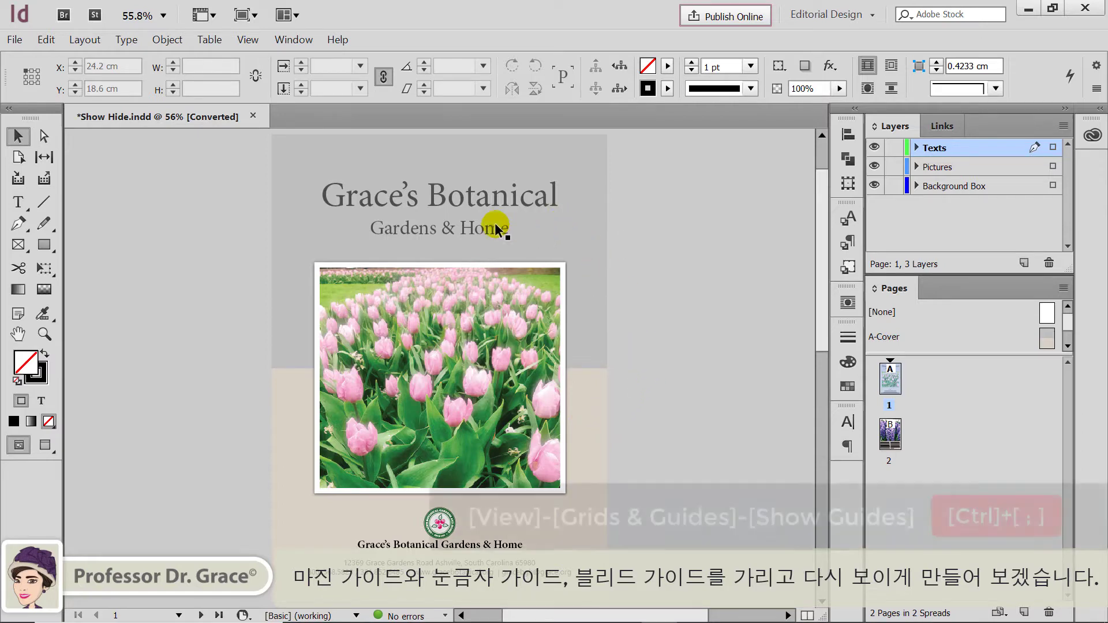
{"action": "left_click", "coordinate": [253, 38]}
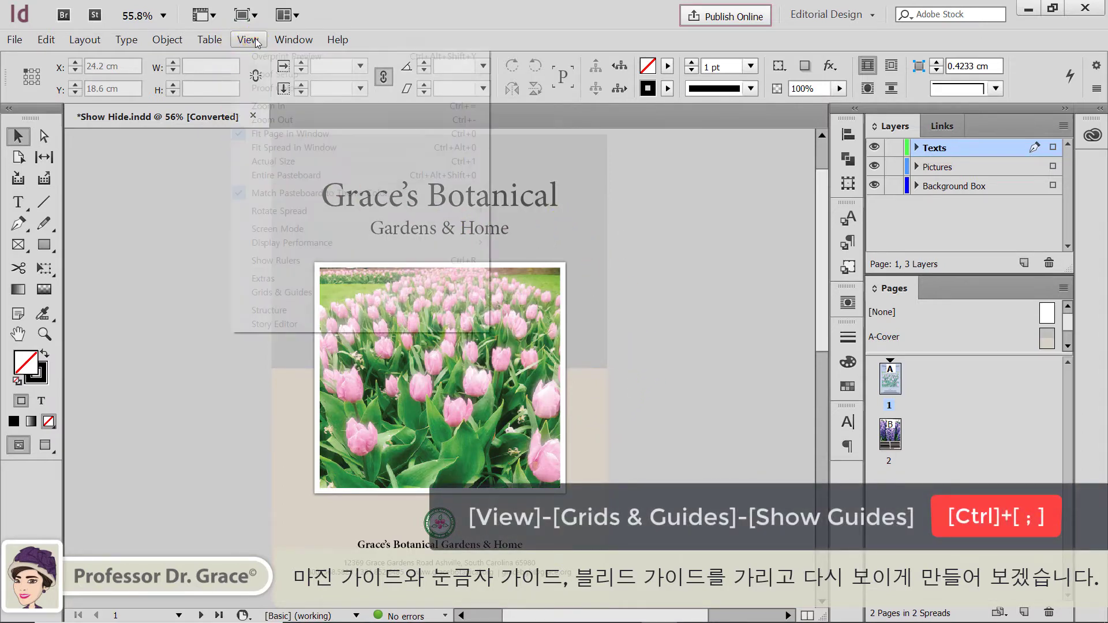
{"action": "mouse_move", "coordinate": [290, 291]}
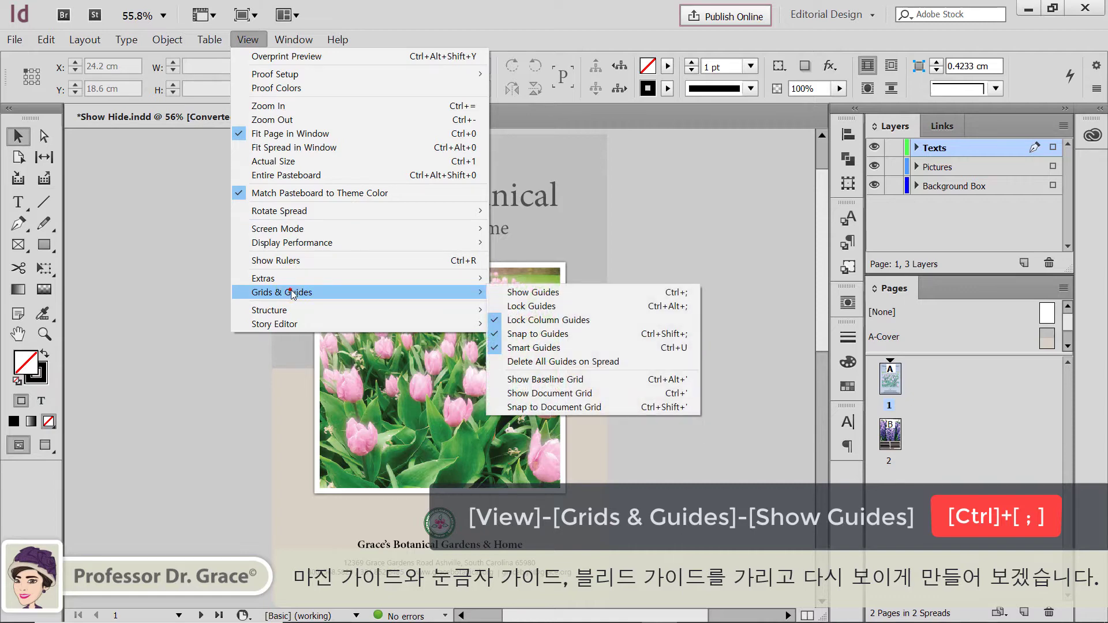
{"action": "left_click", "coordinate": [531, 296]}
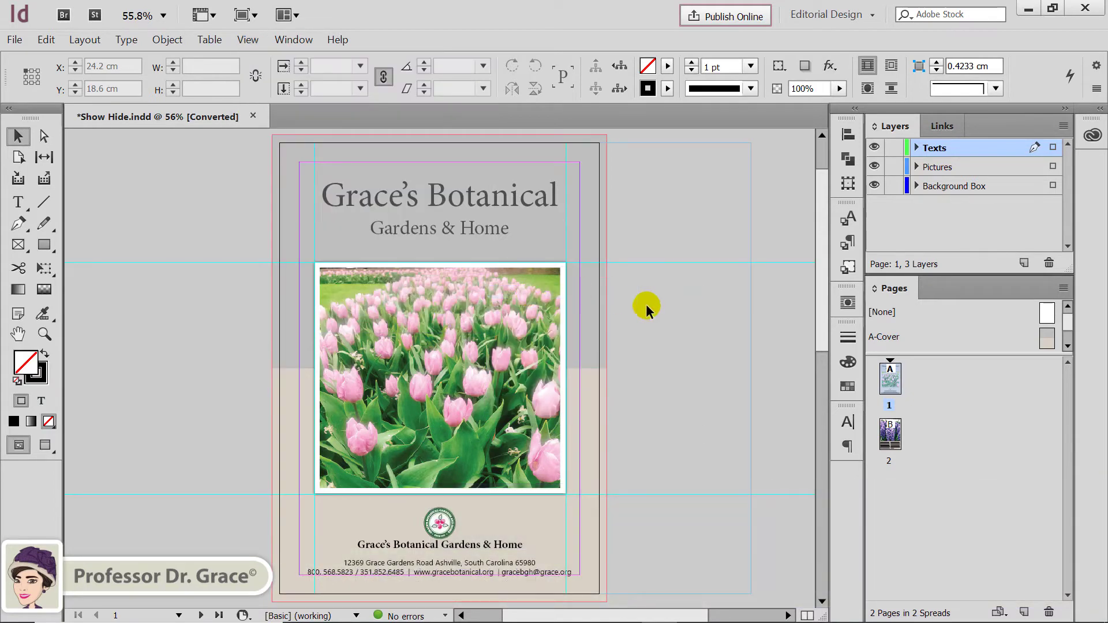
{"action": "left_click", "coordinate": [673, 418]}
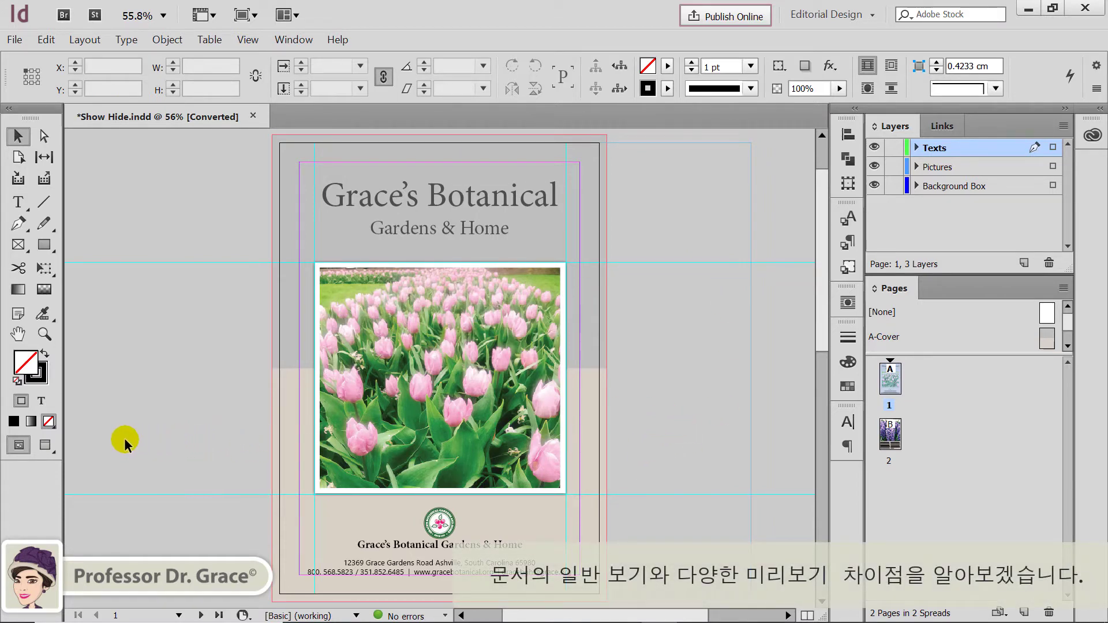
View the cover page in the Preview, Bleed and Slug screen modes in turn.
{"action": "left_click", "coordinate": [44, 446]}
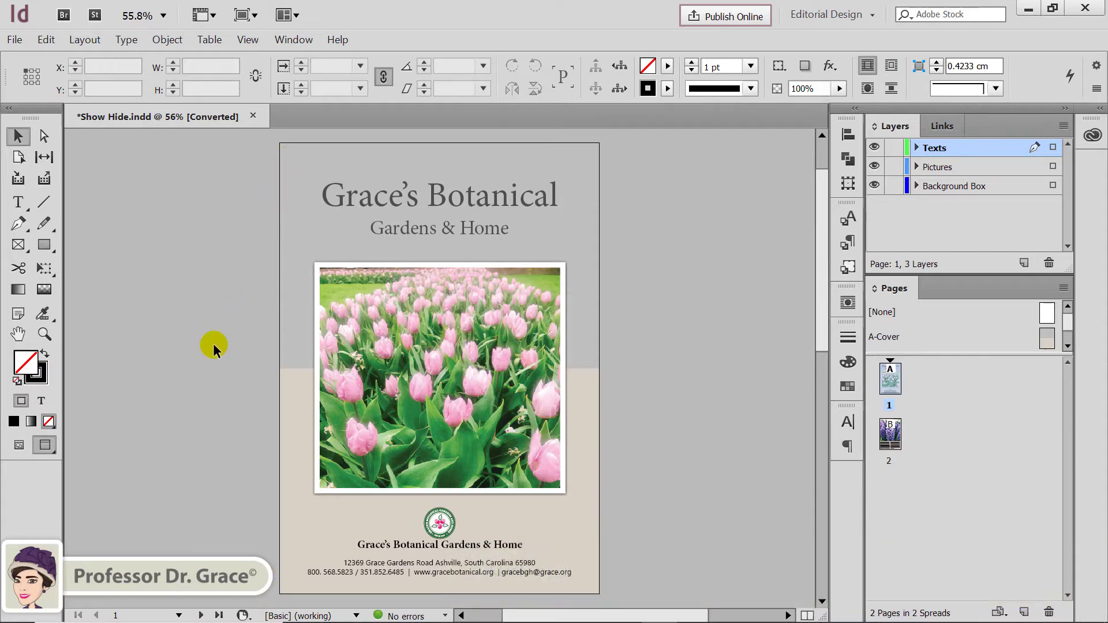
{"action": "left_click", "coordinate": [47, 445]}
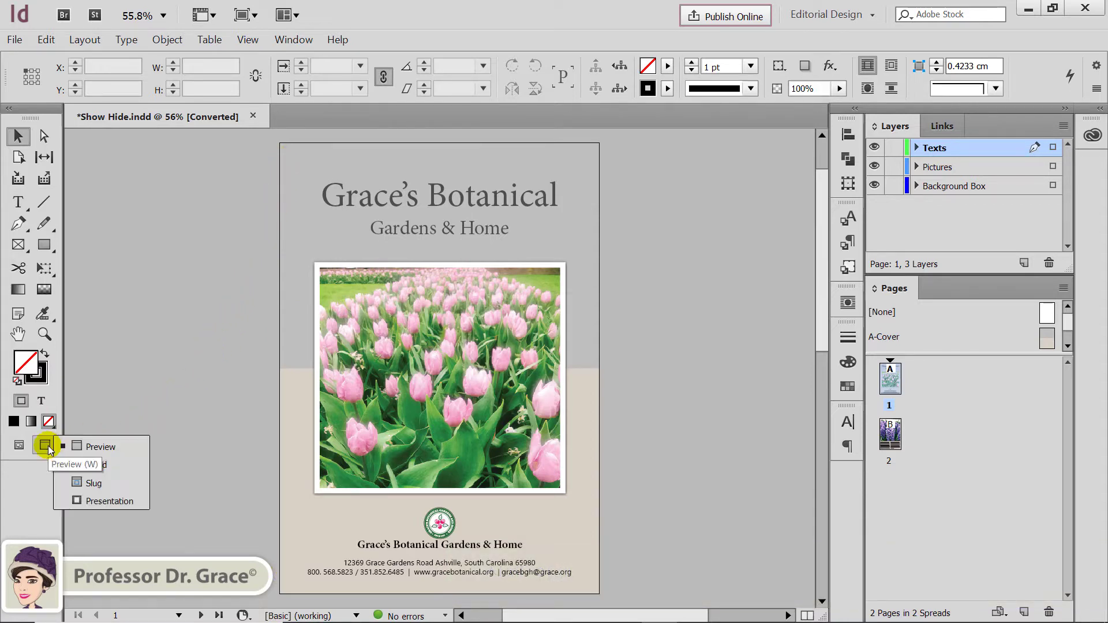
{"action": "left_click", "coordinate": [106, 464]}
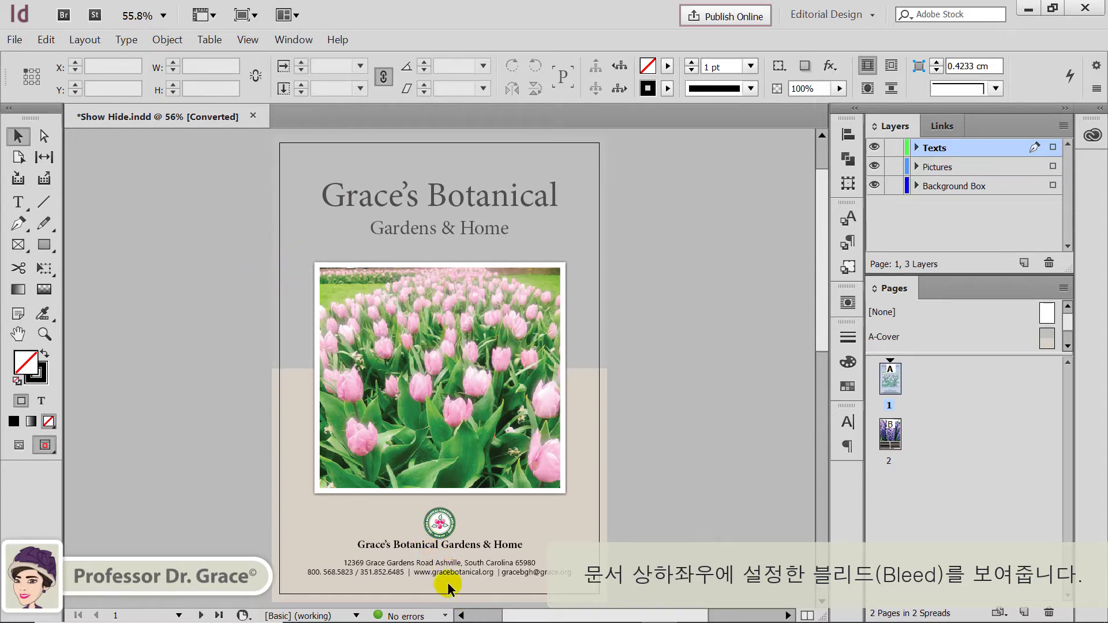
{"action": "left_click", "coordinate": [46, 445]}
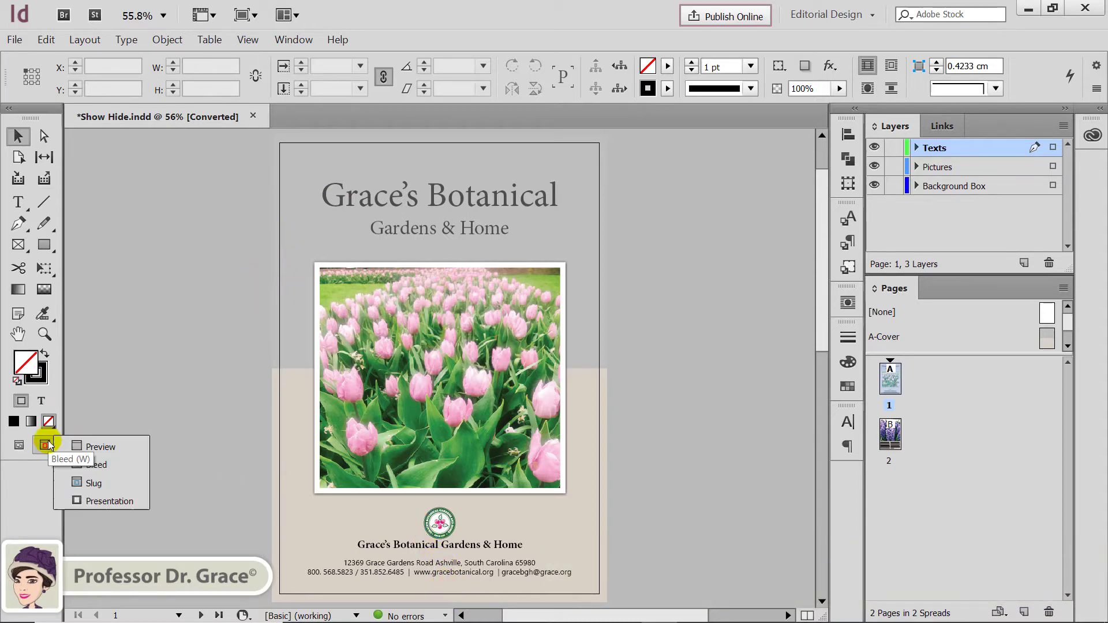
{"action": "left_click", "coordinate": [94, 483]}
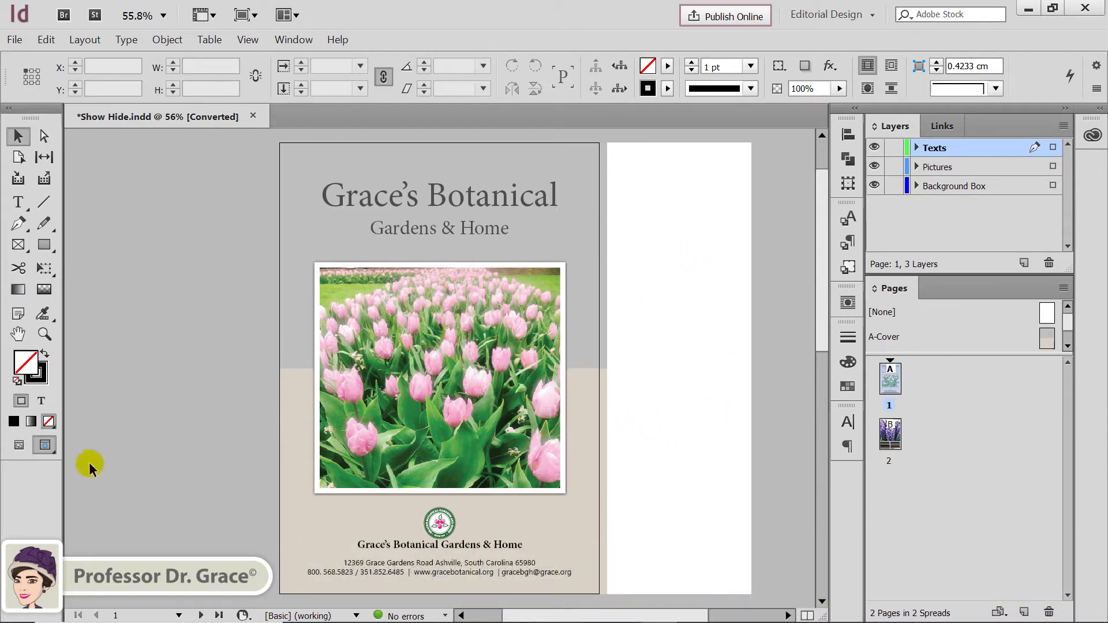
View the cover in Presentation mode with a white background, and return to the Normal screen mode.
{"action": "left_click", "coordinate": [45, 445]}
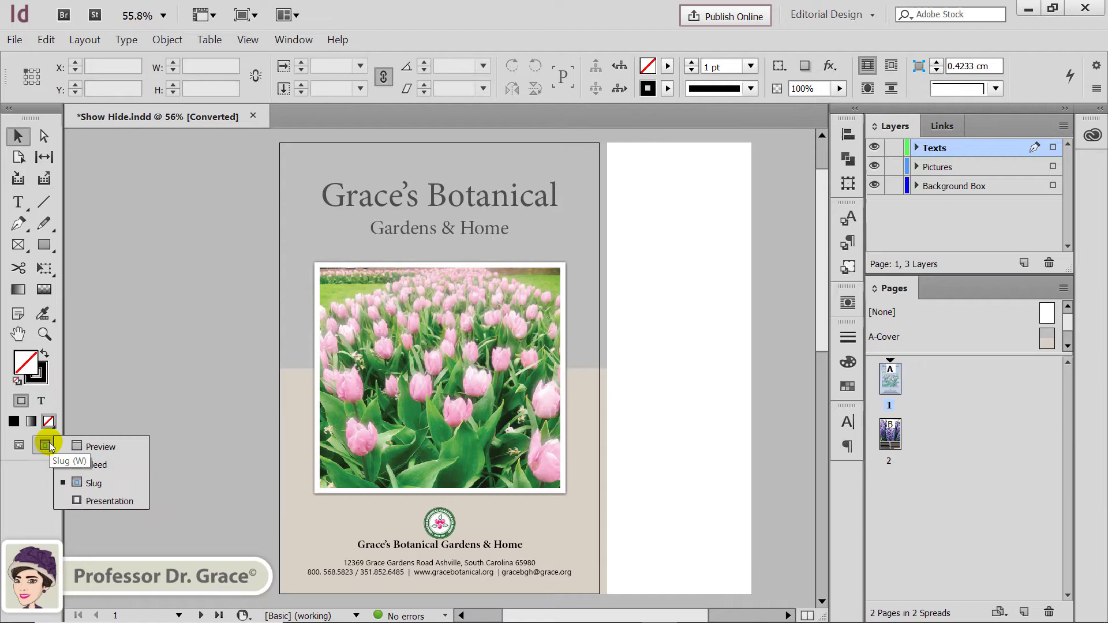
{"action": "left_click", "coordinate": [95, 502]}
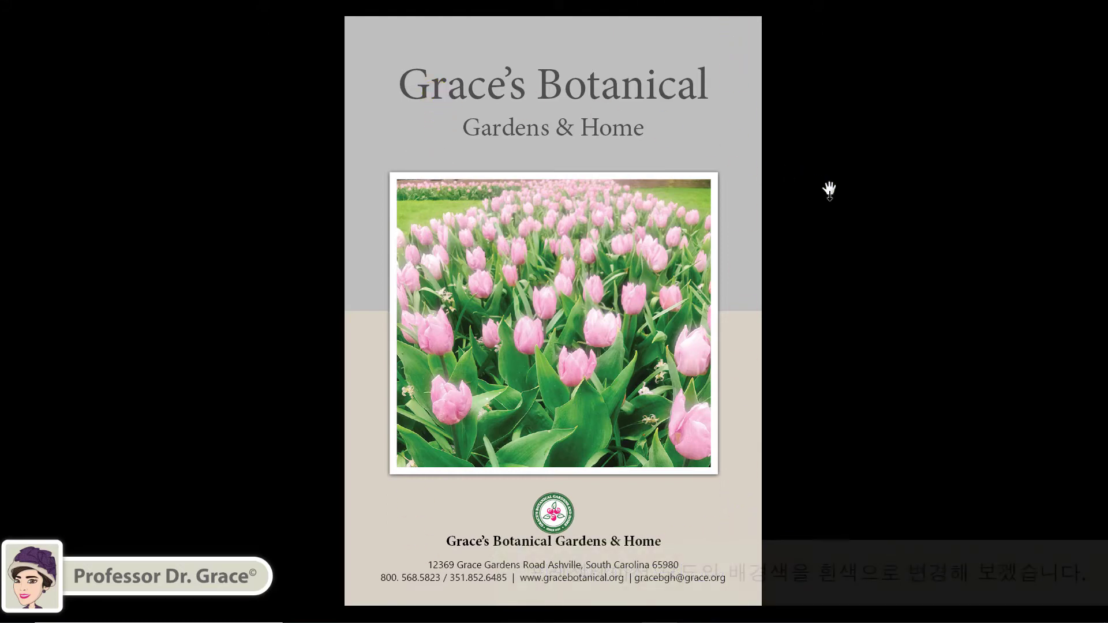
{"action": "key", "text": "w"}
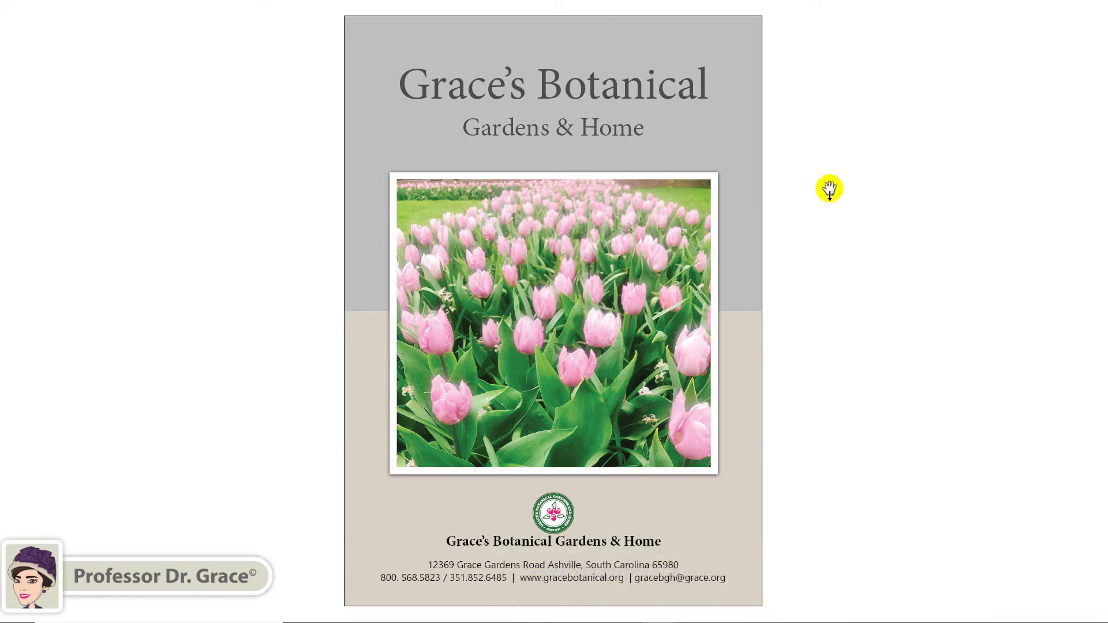
{"action": "key", "text": "Escape"}
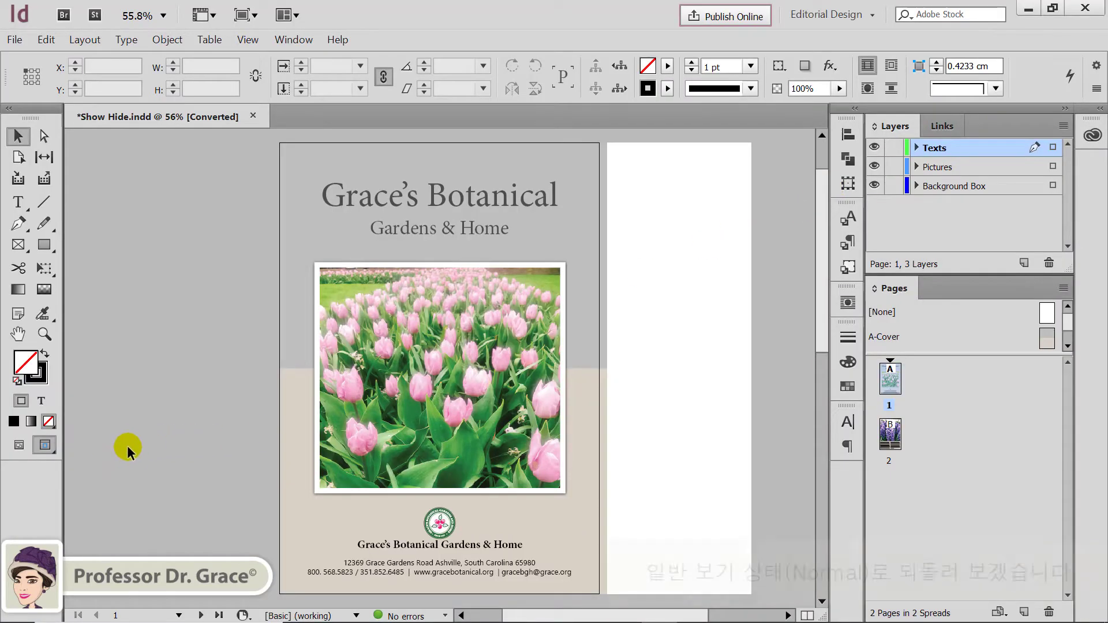
{"action": "key", "text": "w"}
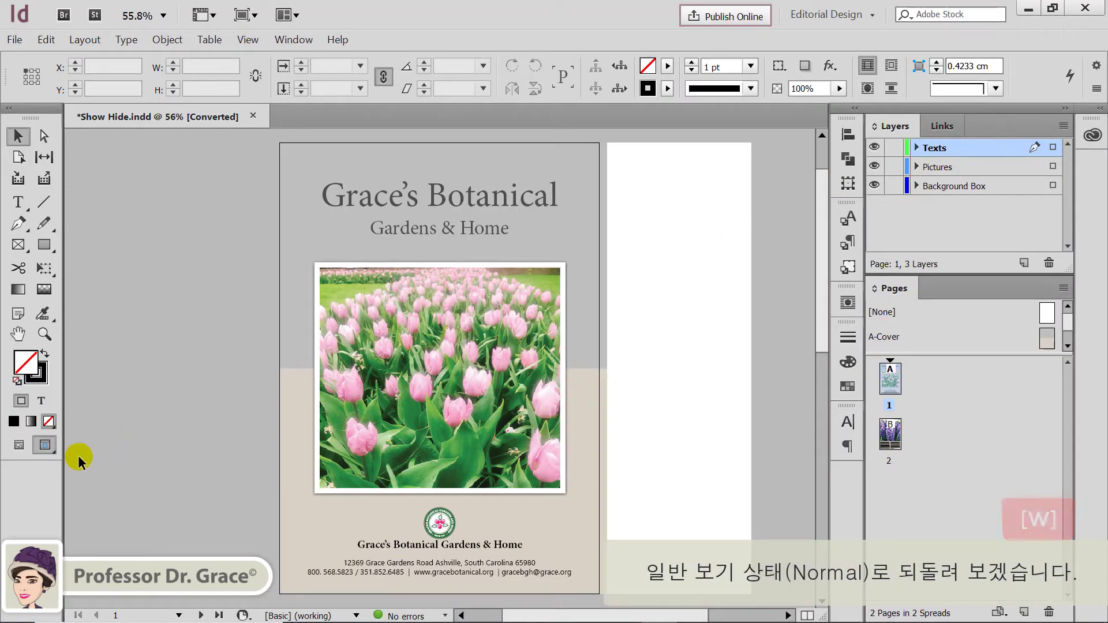
{"action": "left_click", "coordinate": [13, 447]}
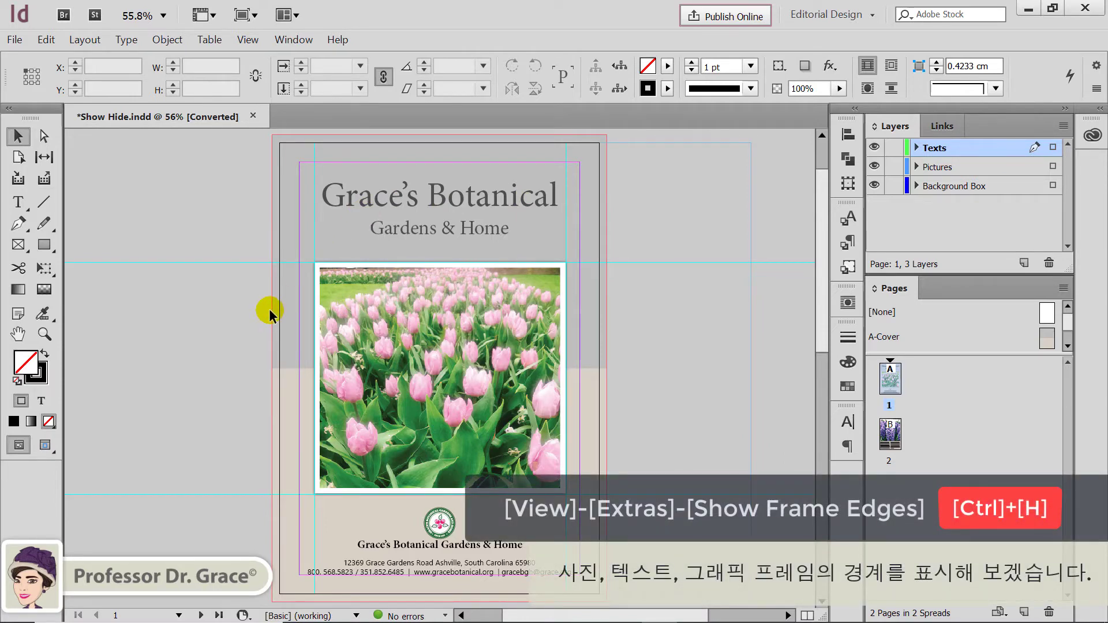
Show the frame edges of the text, picture and graphic frames on the cover page.
{"action": "left_click", "coordinate": [253, 42]}
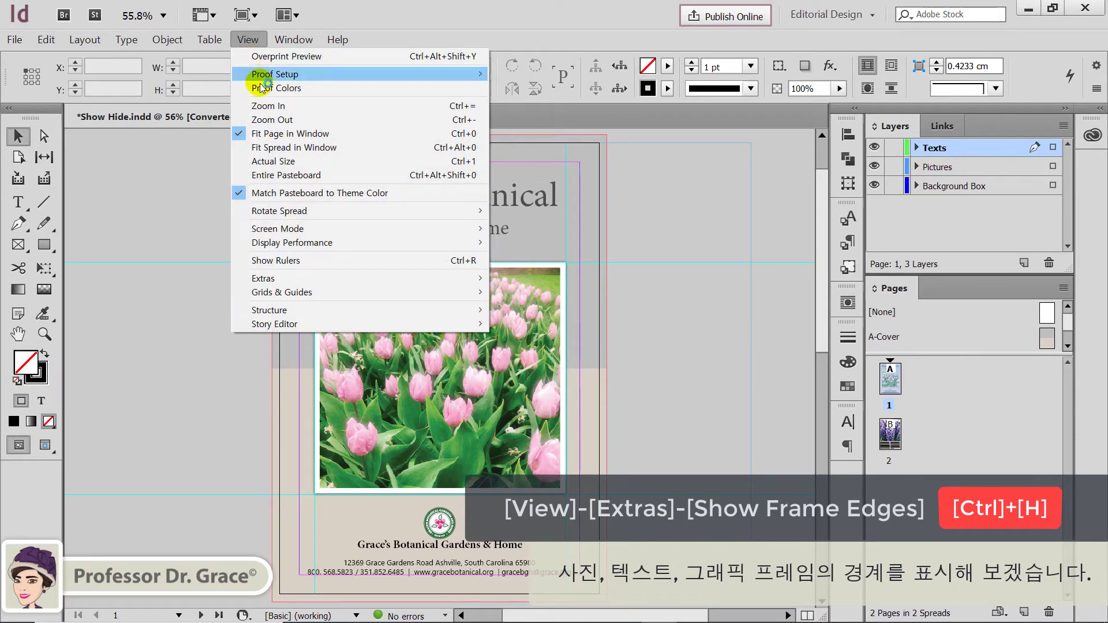
{"action": "left_click", "coordinate": [288, 280]}
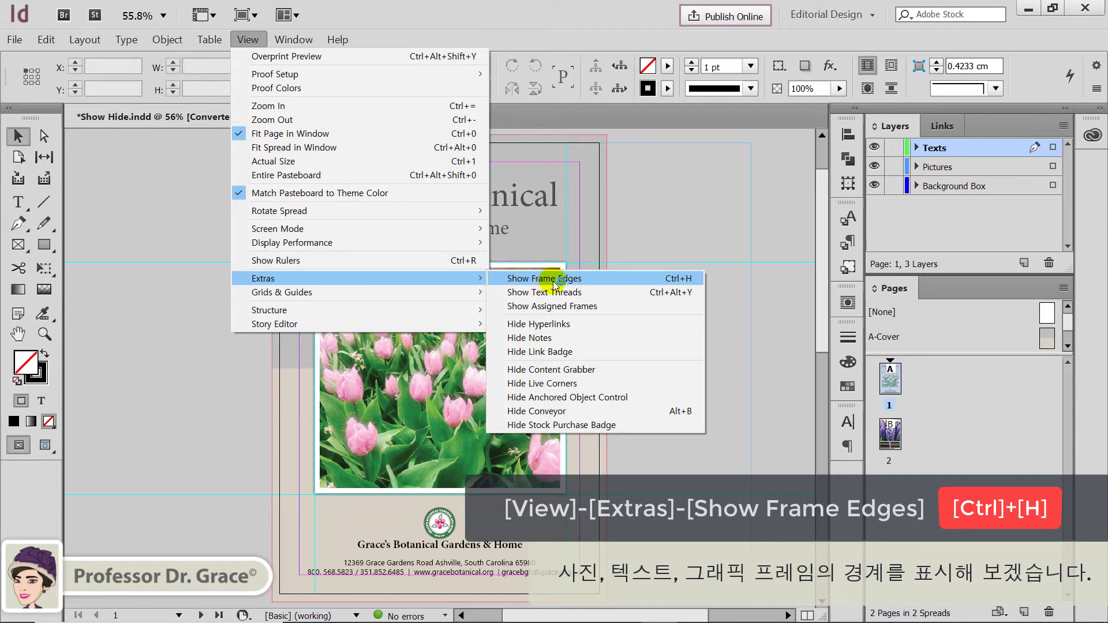
{"action": "left_click", "coordinate": [695, 281]}
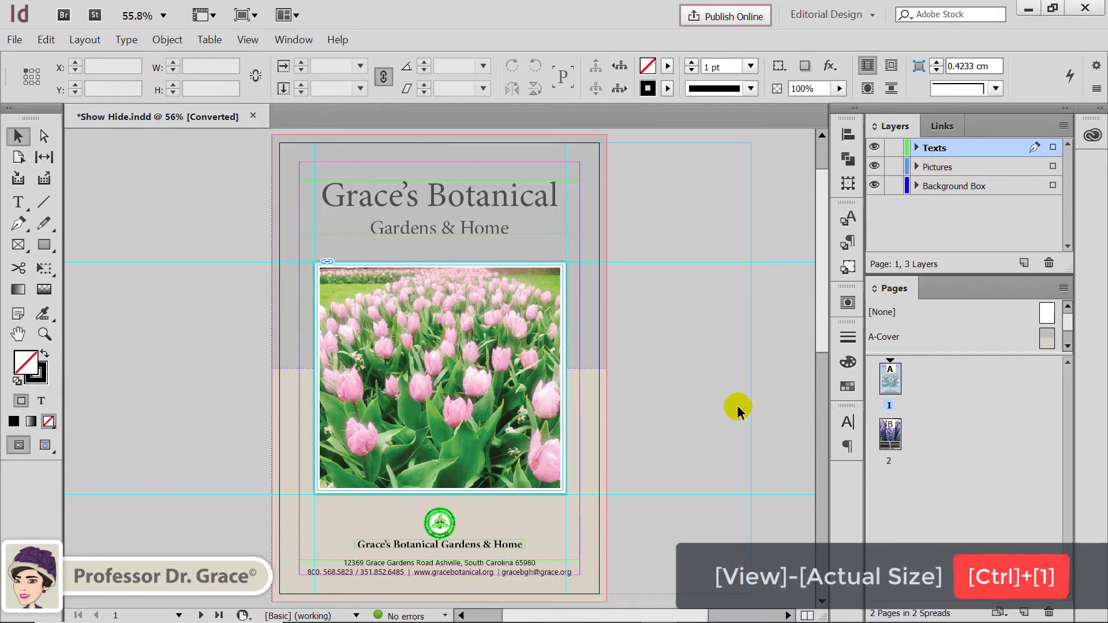
View the photo at actual size, switch to High Quality Display, and fit the page back in the window.
{"action": "left_click", "coordinate": [244, 40]}
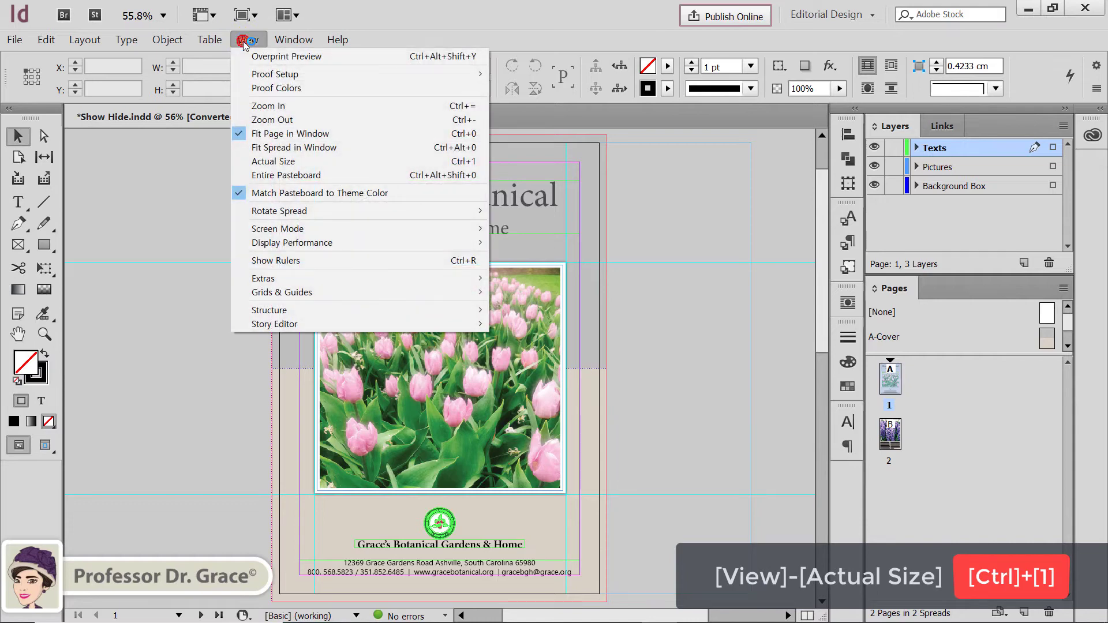
{"action": "left_click", "coordinate": [289, 161]}
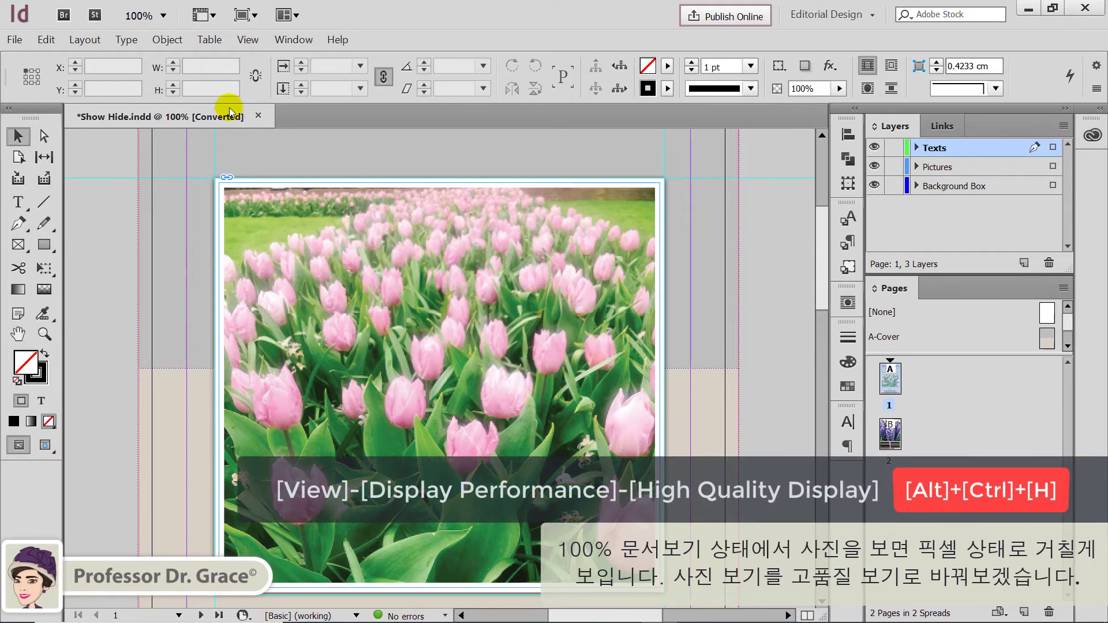
{"action": "left_click", "coordinate": [248, 40]}
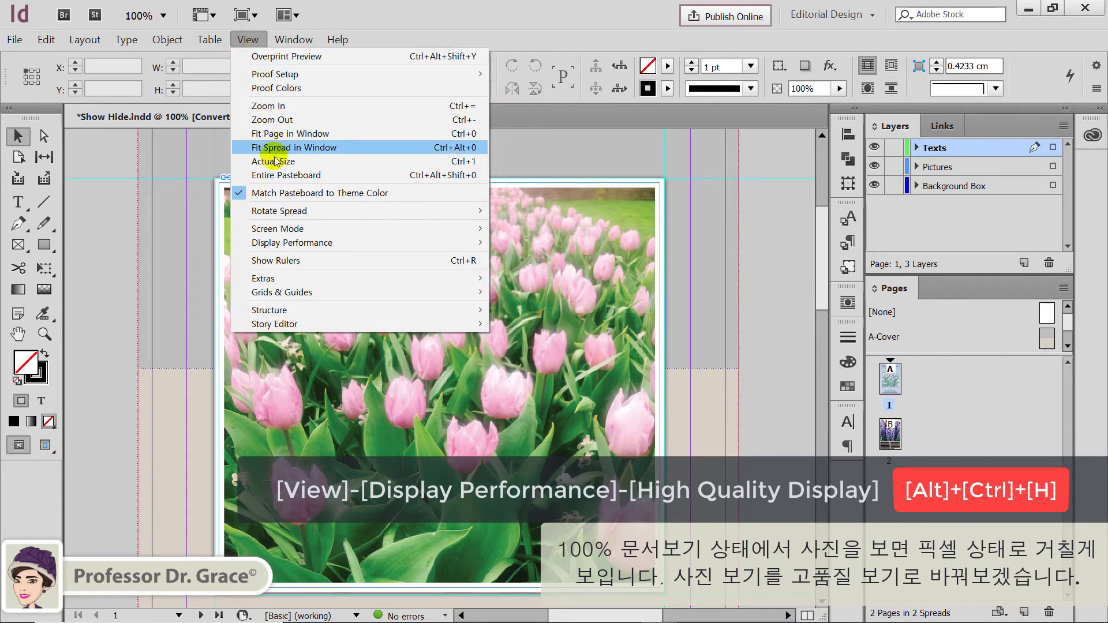
{"action": "mouse_move", "coordinate": [469, 247]}
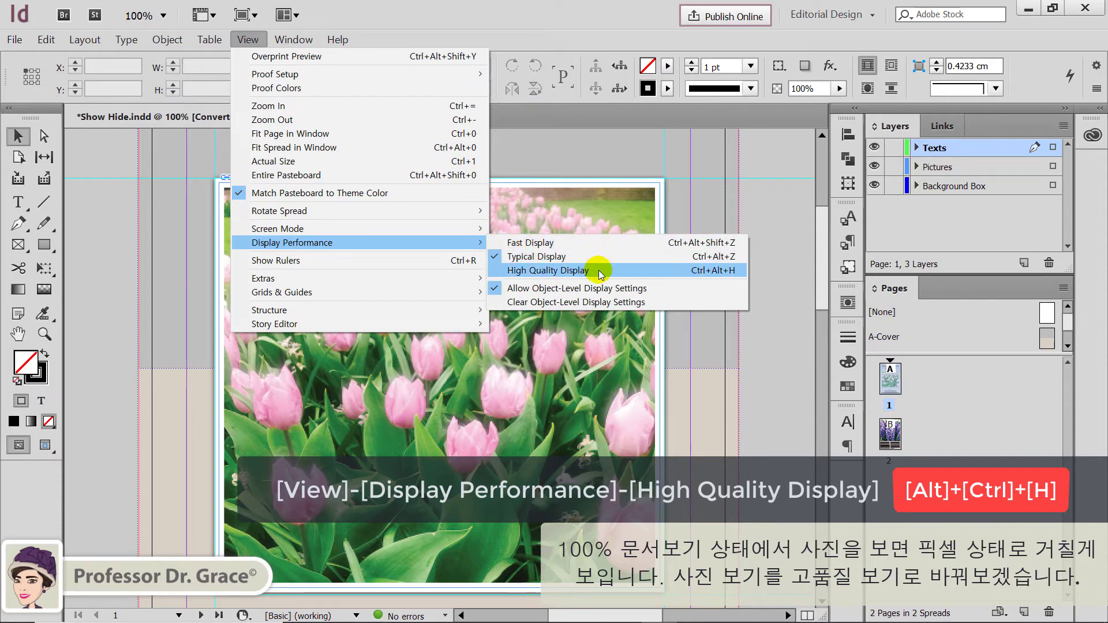
{"action": "left_click", "coordinate": [701, 271]}
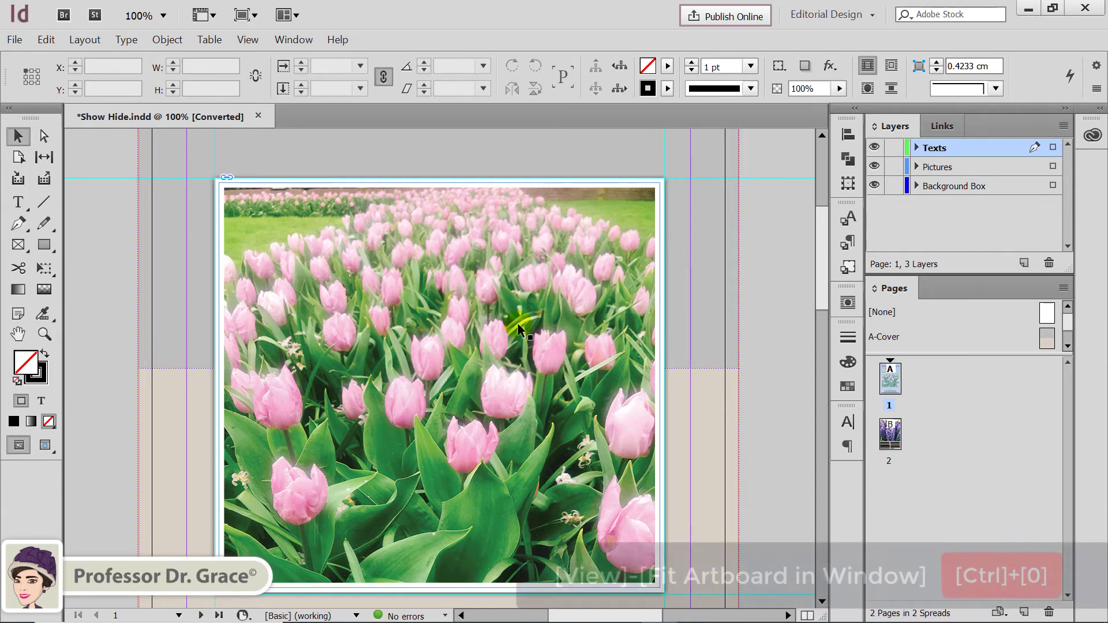
{"action": "left_click", "coordinate": [249, 39]}
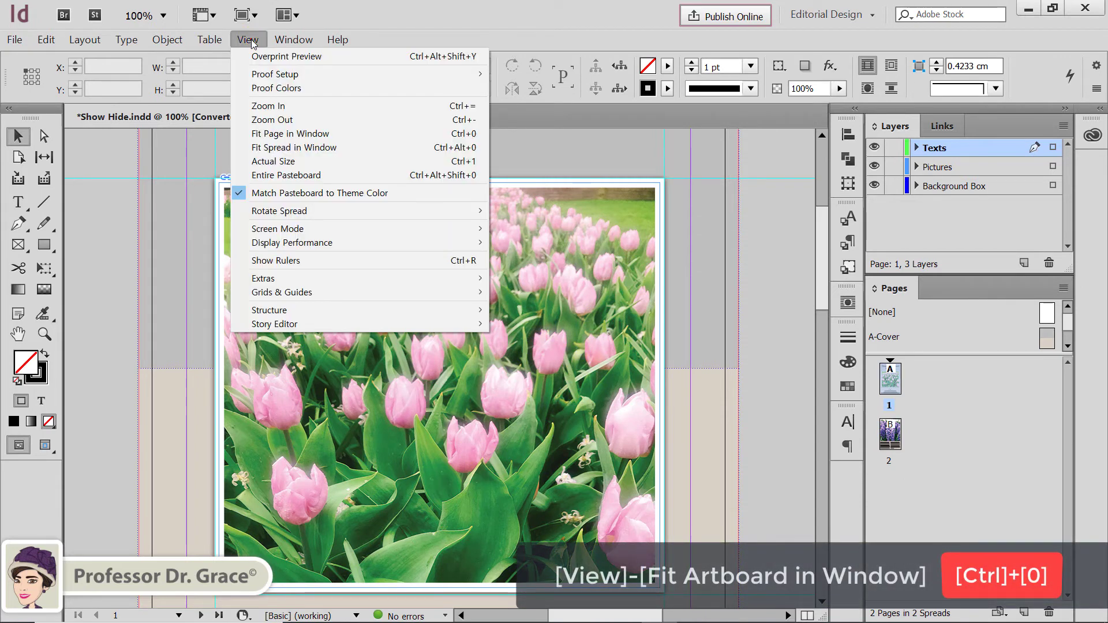
{"action": "left_click", "coordinate": [272, 133]}
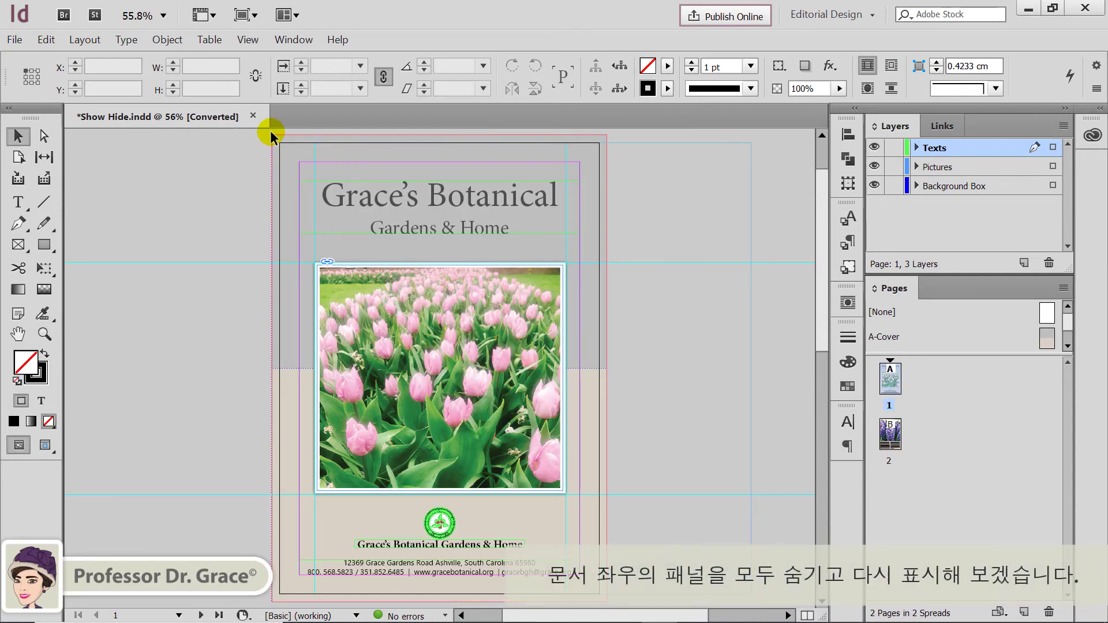
Hide and restore all panels at once, and hide and restore the panel groups while keeping the Tools panel.
{"action": "key", "text": "Tab"}
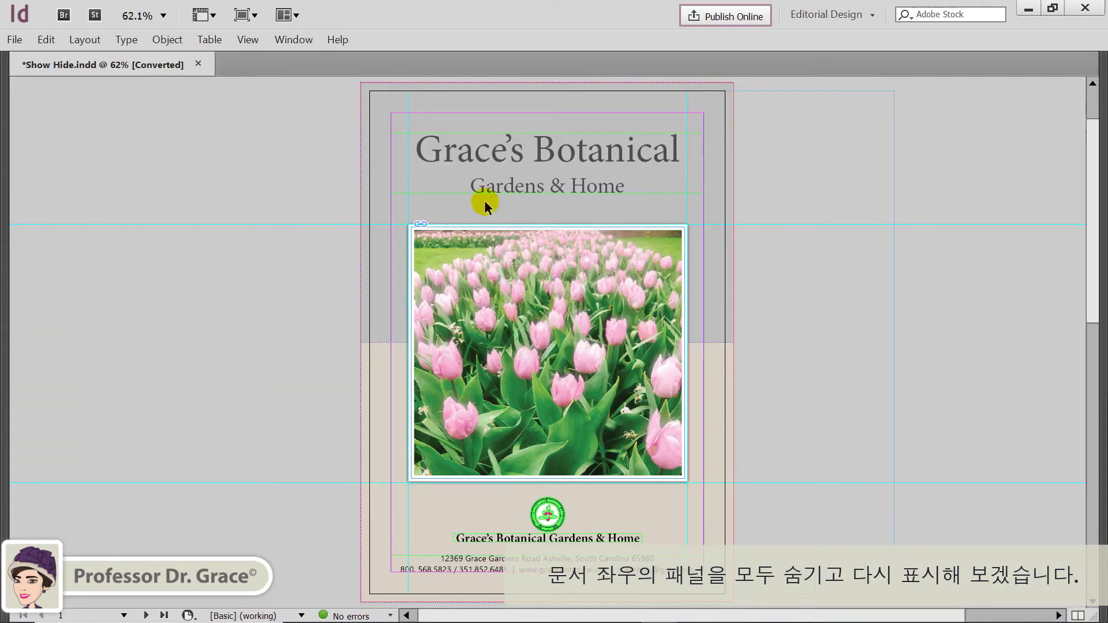
{"action": "key", "text": "Tab"}
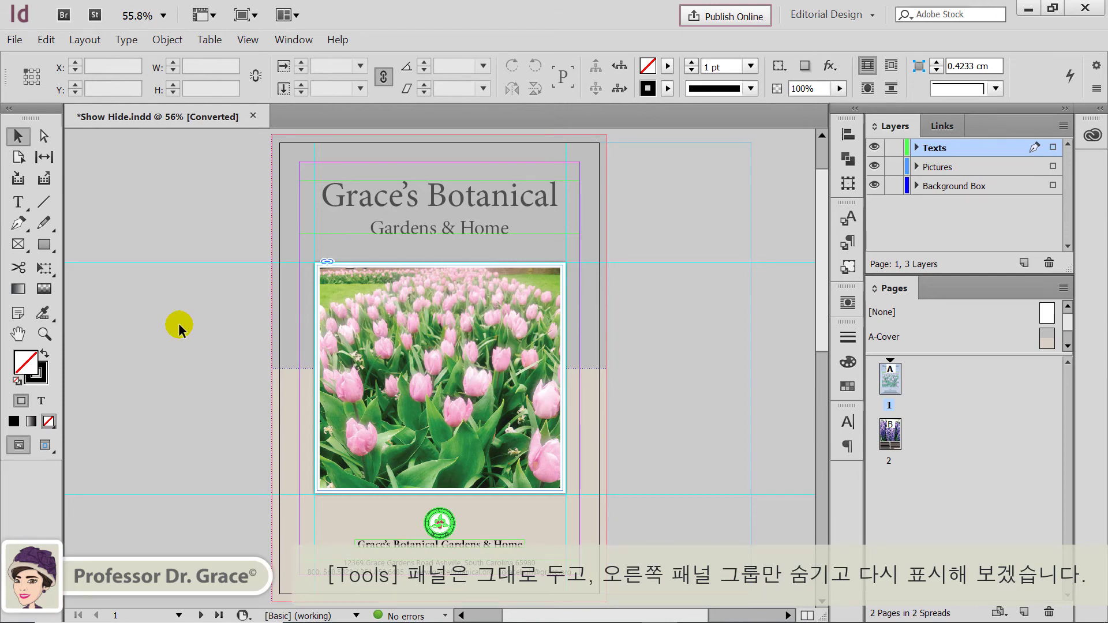
{"action": "key", "text": "shift+Tab"}
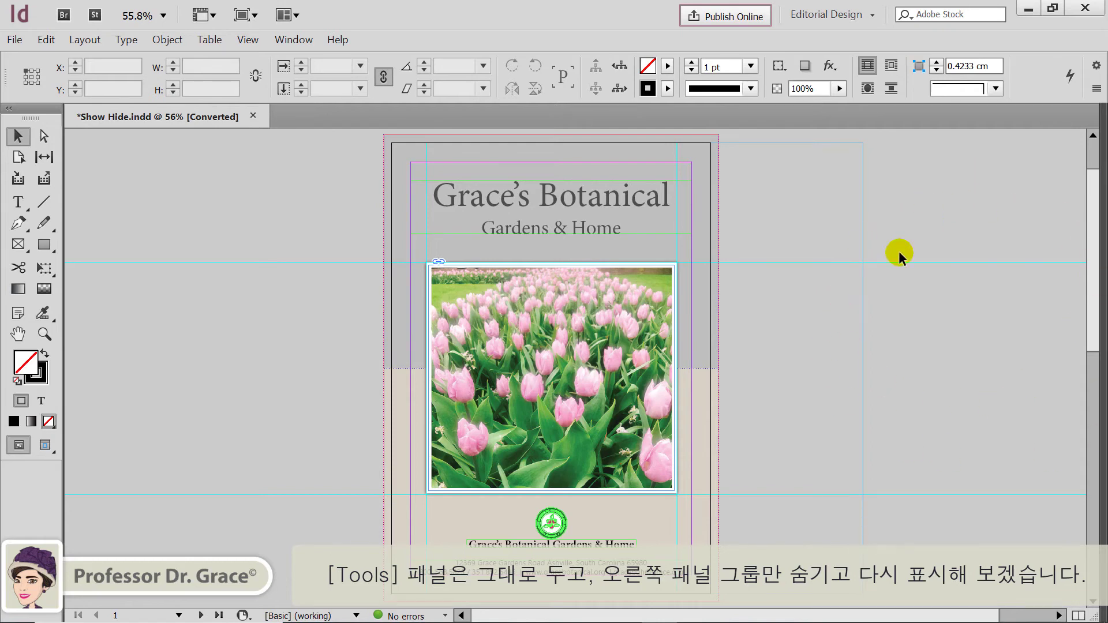
{"action": "key", "text": "shift+Tab"}
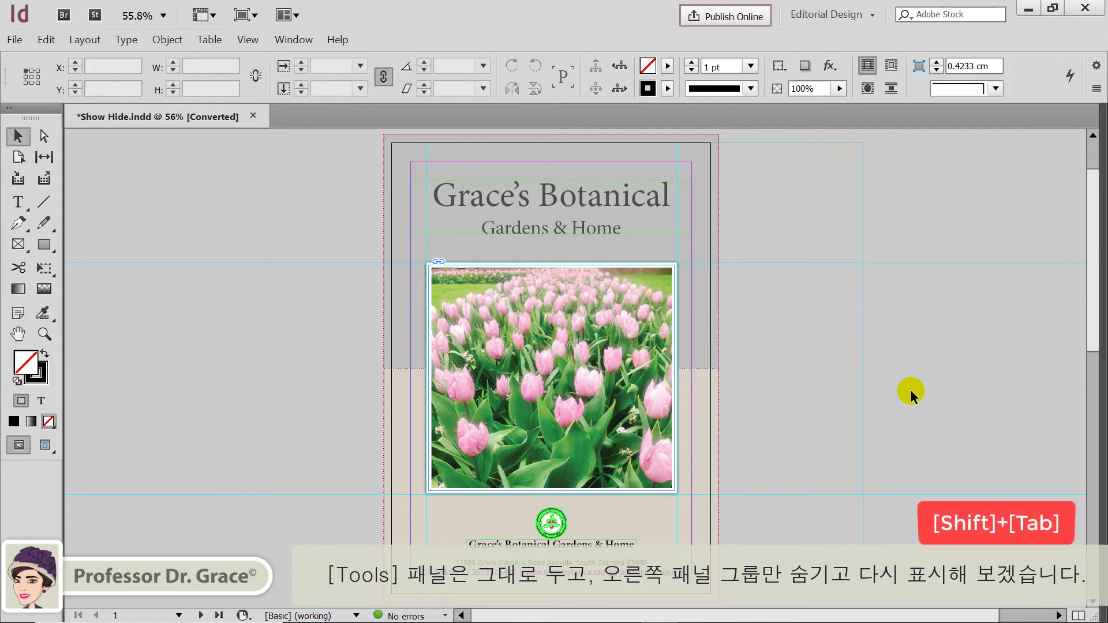
{"action": "key", "text": "shift+Tab"}
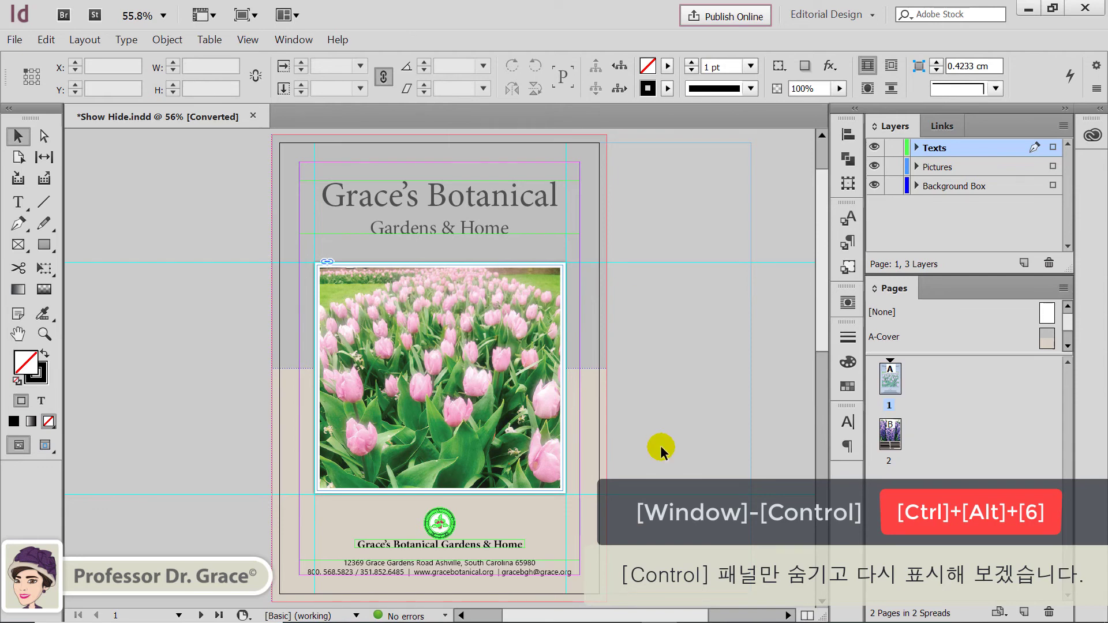
Hide only the Control panel and show it again.
{"action": "left_click", "coordinate": [293, 39]}
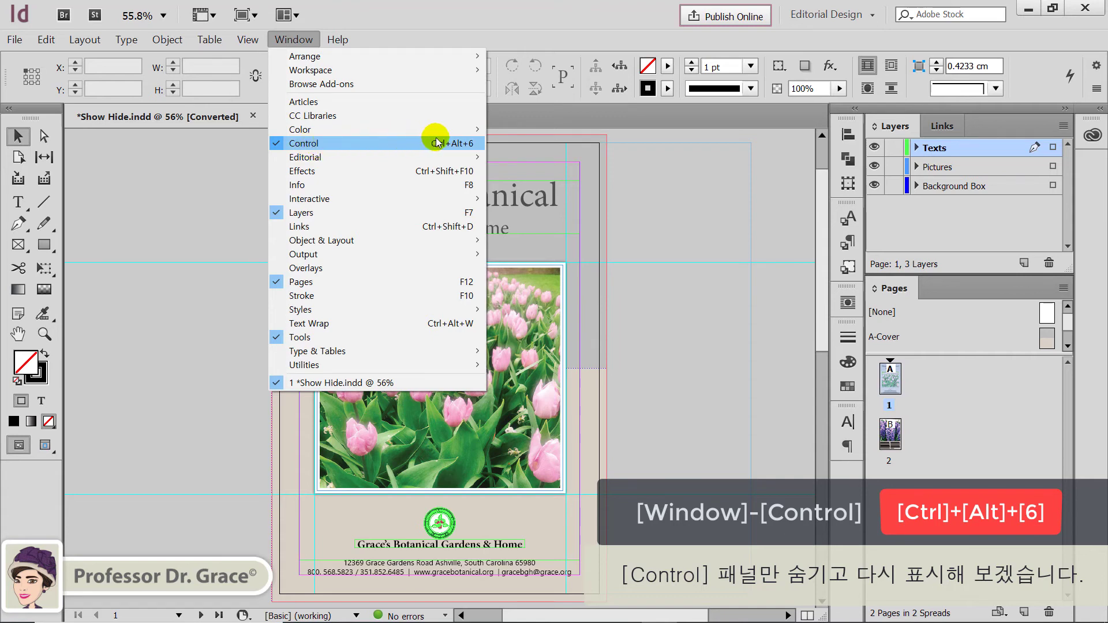
{"action": "left_click", "coordinate": [472, 146]}
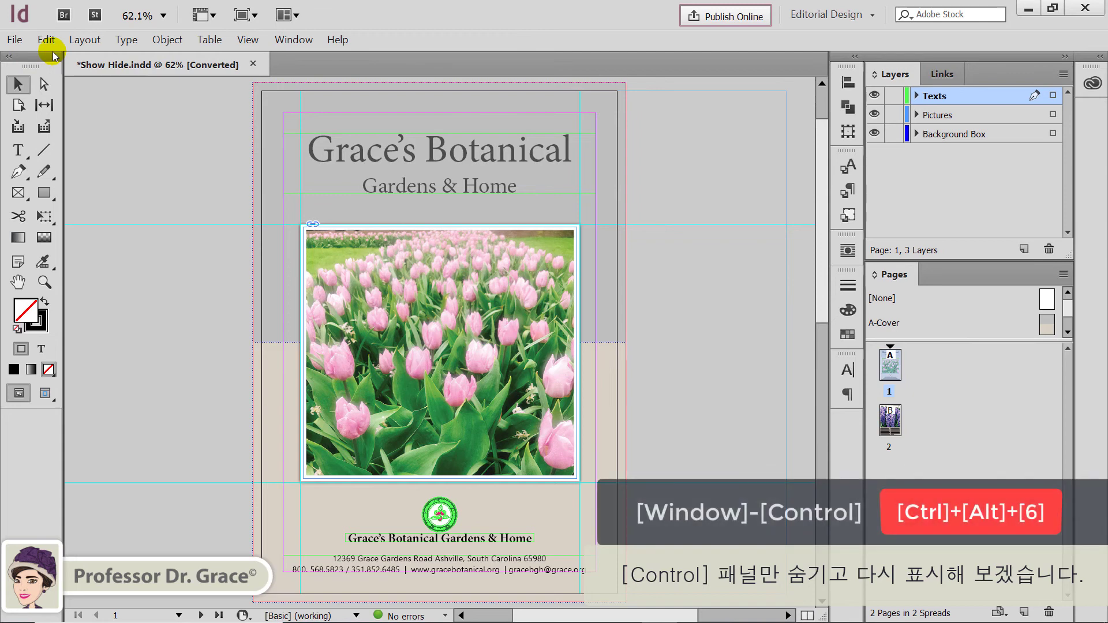
{"action": "left_click", "coordinate": [294, 41]}
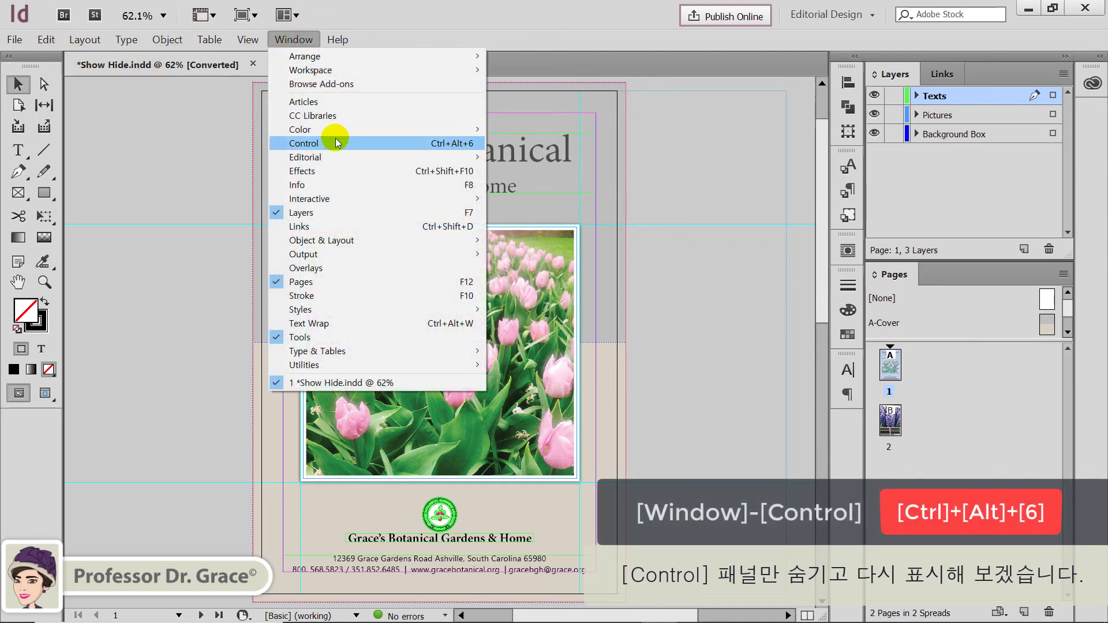
{"action": "left_click", "coordinate": [457, 144]}
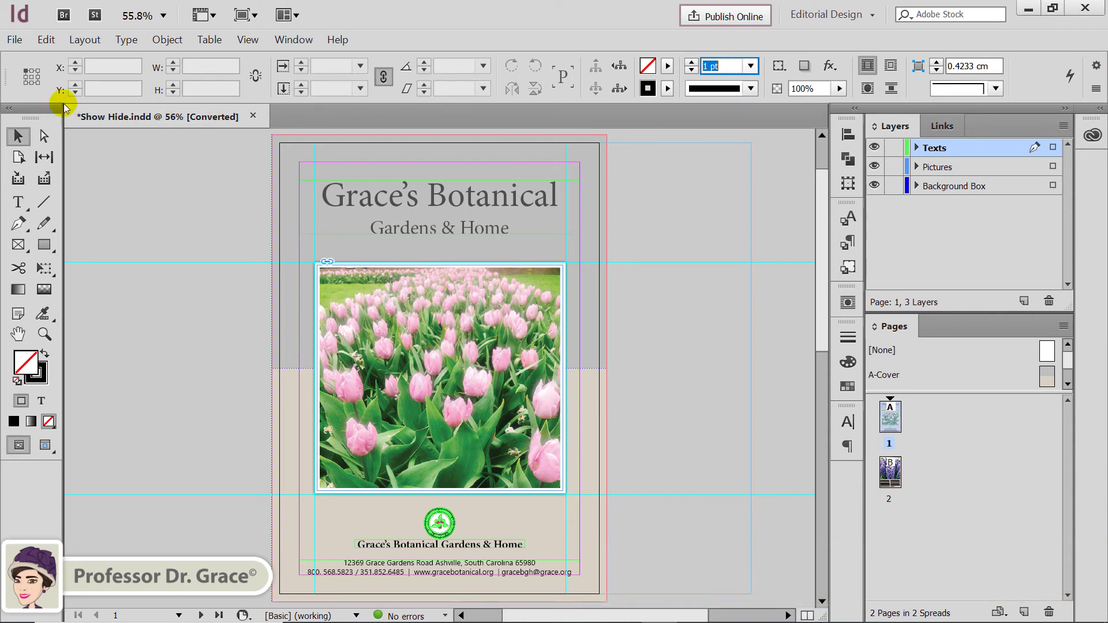
{"action": "left_click", "coordinate": [200, 216]}
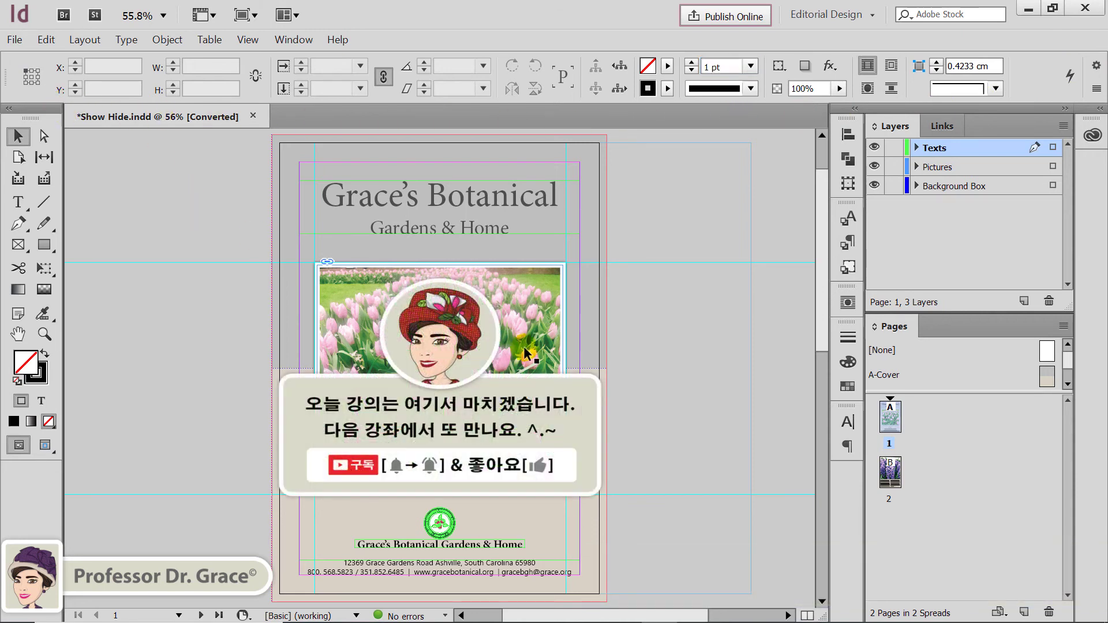